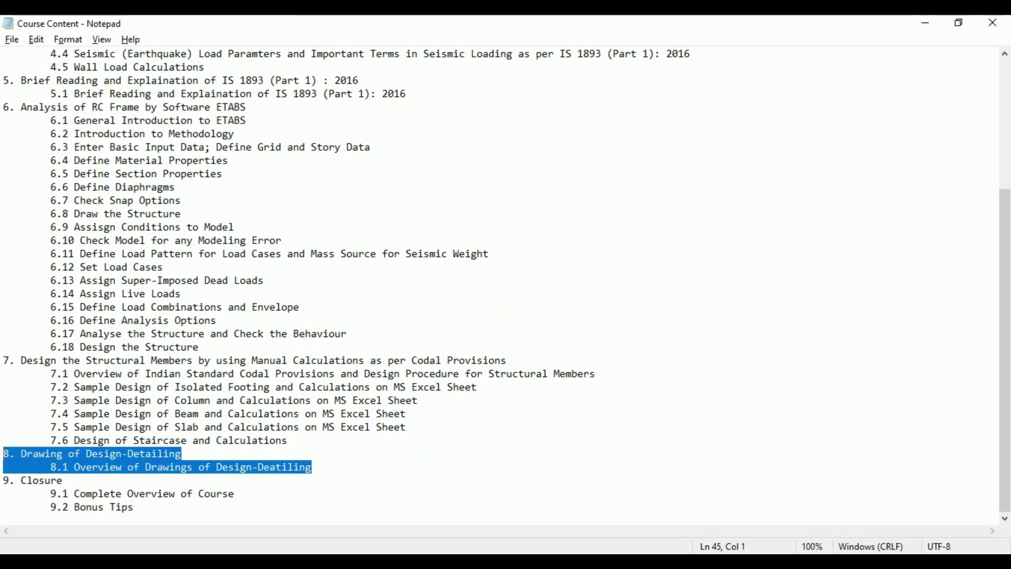
- Glance at the Beam Ductile slide show, then return to the Complete Design of Beams sheet
click(577, 503)
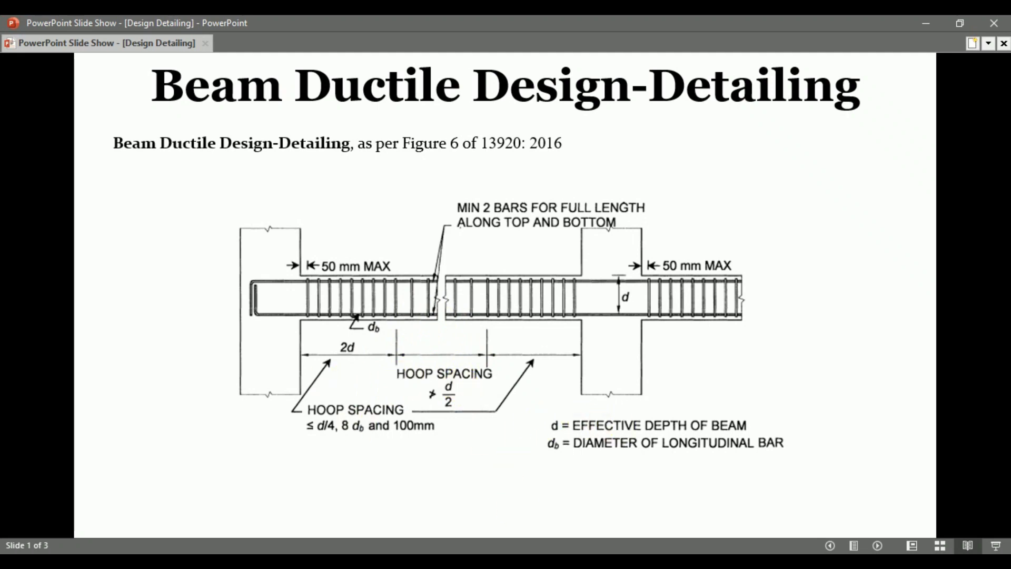
key(alt+Tab)
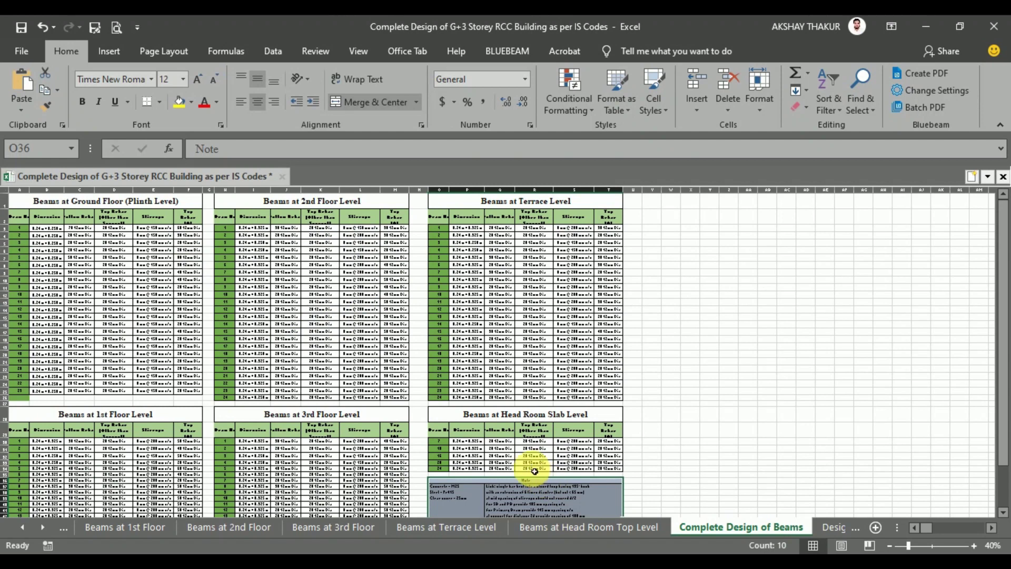
- Compare the beam sheet's stirrup note with the IS 13920 : 2016 figure in the PDF
scroll(521, 440, down, 2)
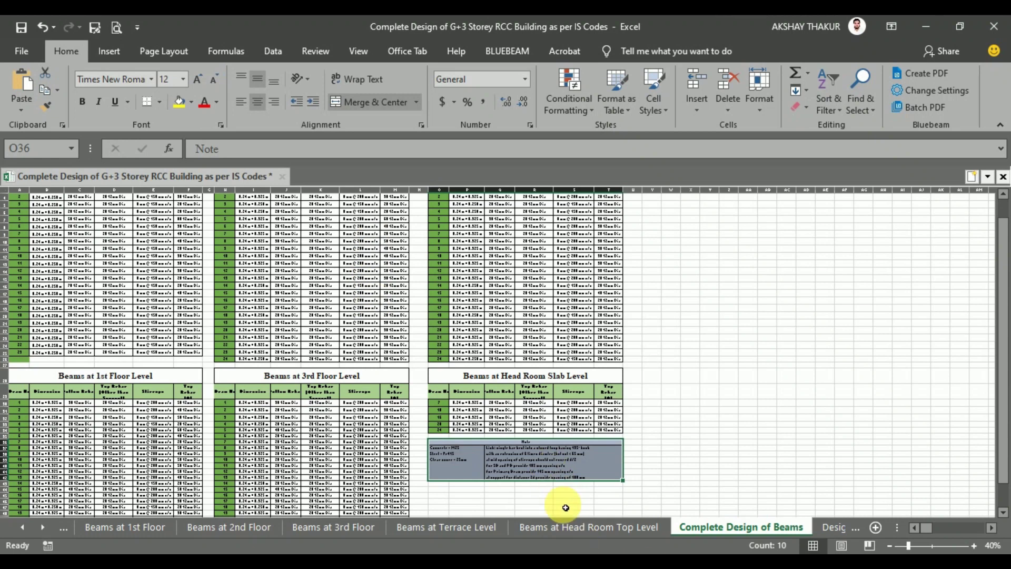
ctrl+scroll(538, 497, up, 3)
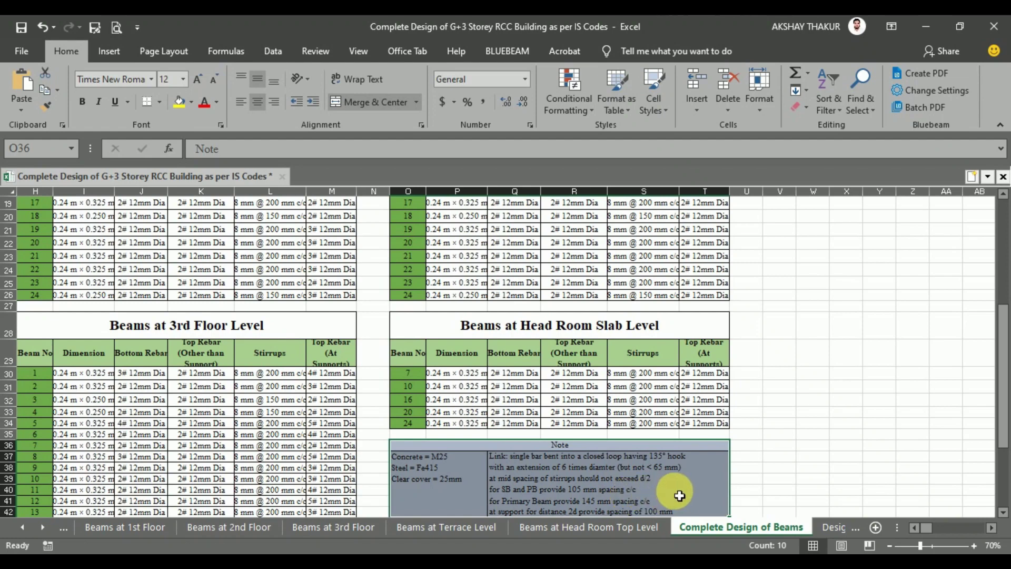
key(alt+Tab)
drag(787, 157, 868, 161)
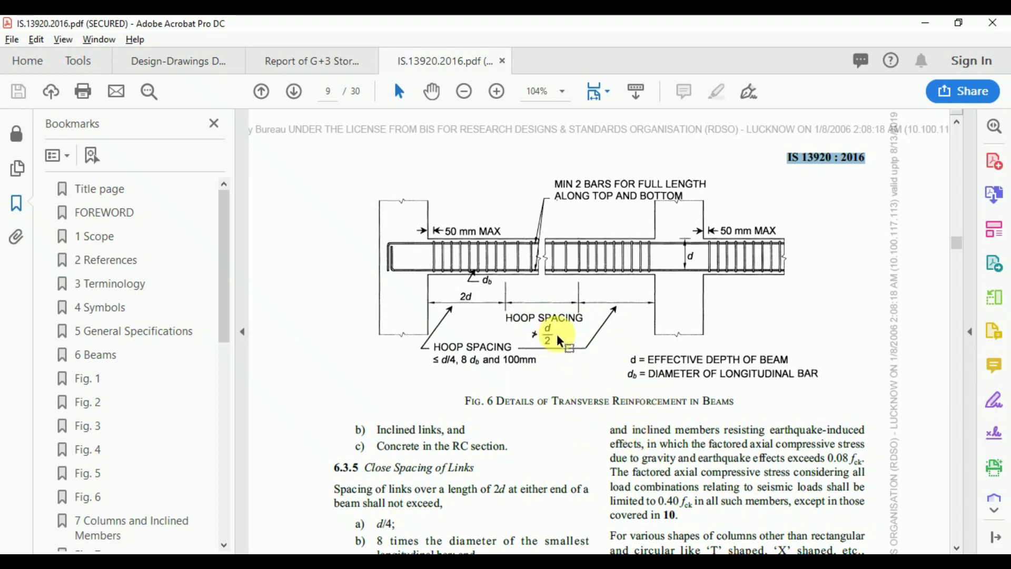
- Back in Excel, select 3rd floor beam 1's dimension cell I30 and launch HiPER Calc
click(494, 554)
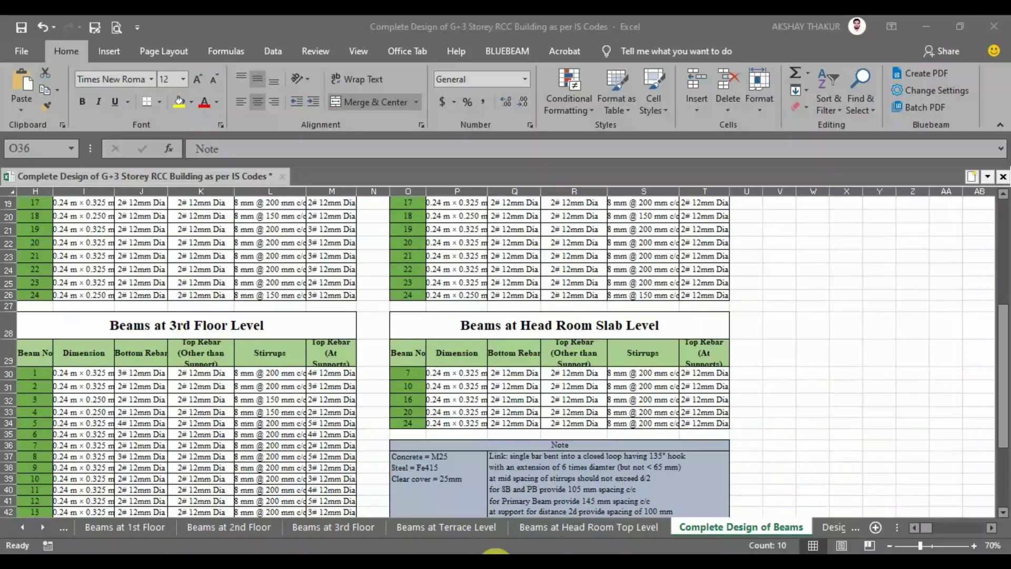
click(86, 379)
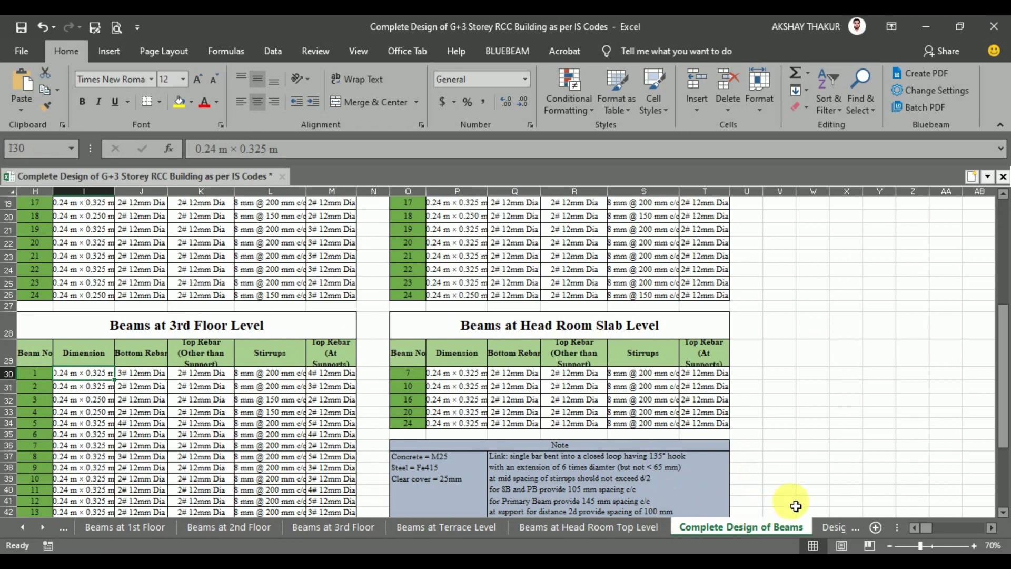
click(938, 552)
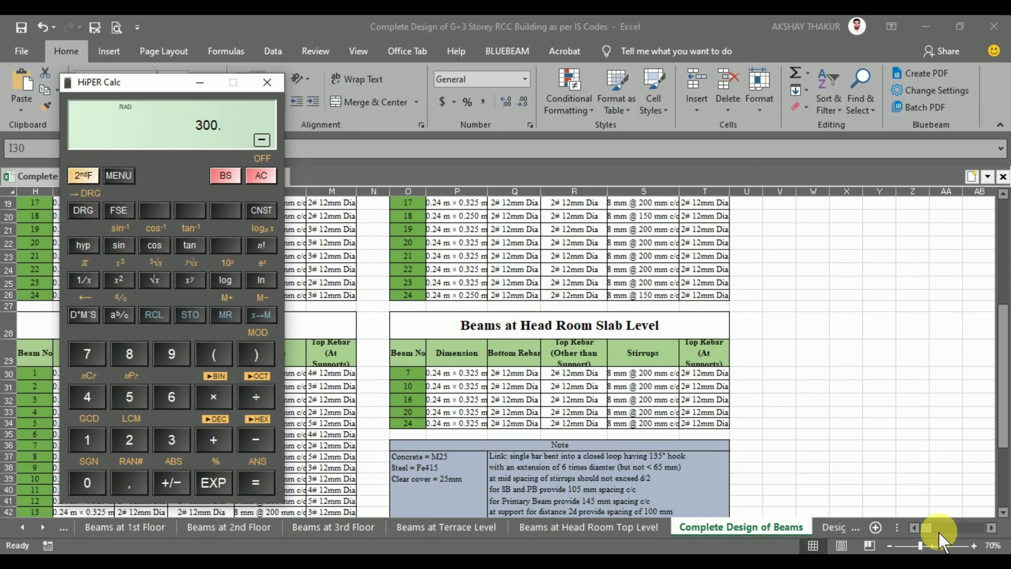
- Calculate 294 / 2 = 147 in HiPER Calc, then return to the beam design workbook
key(Return)
mouse_move(689, 560)
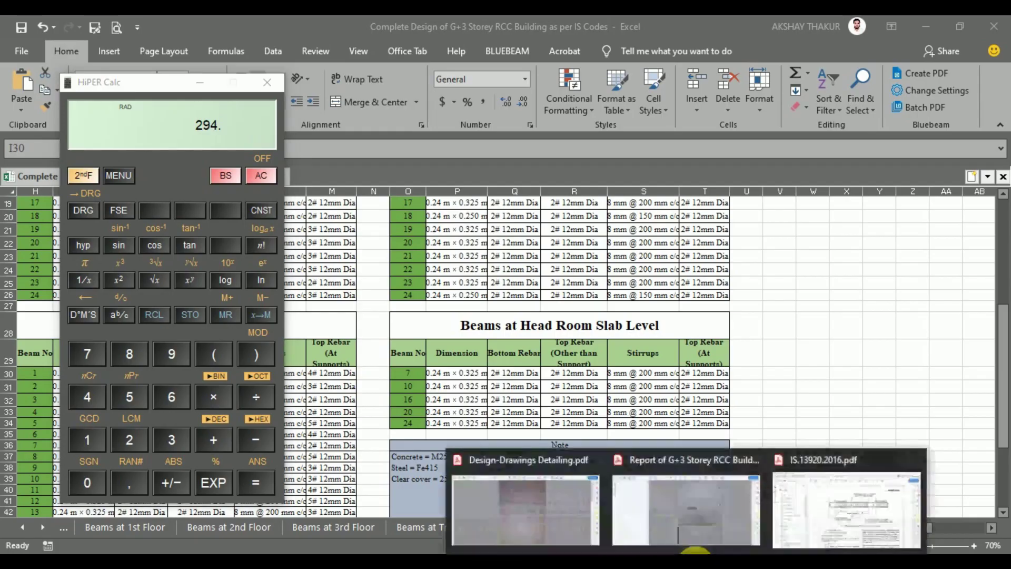
click(853, 497)
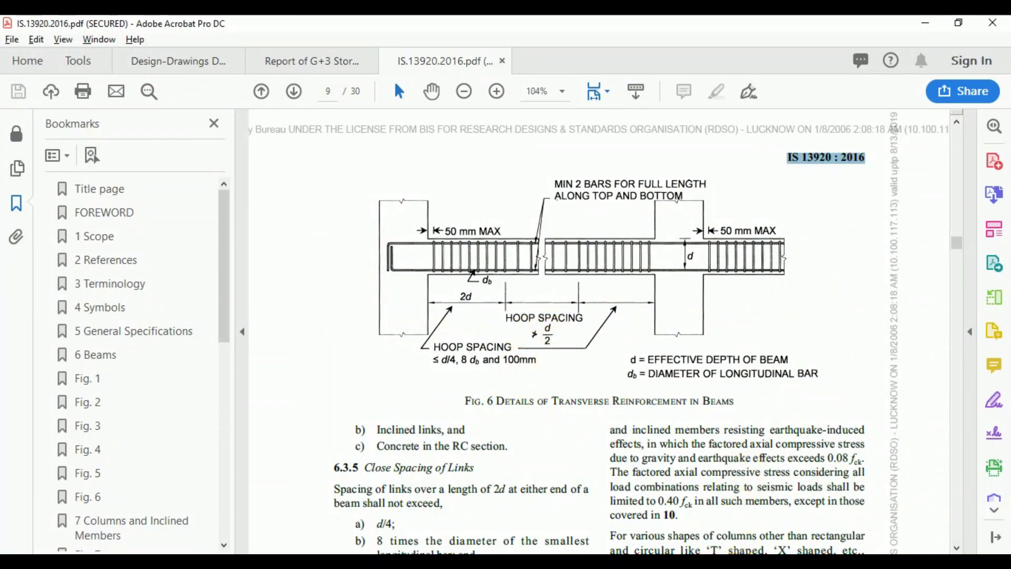
click(739, 550)
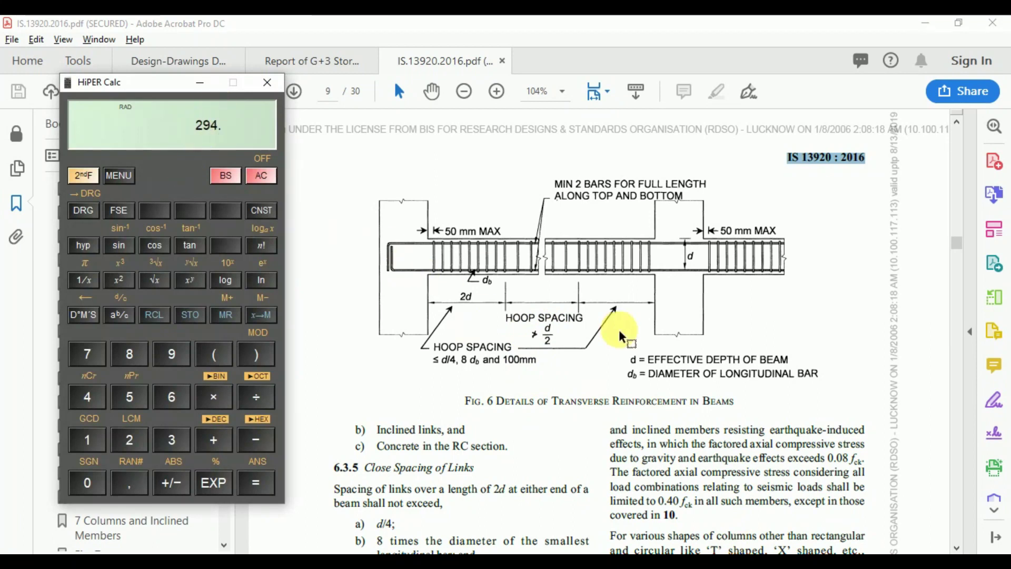
text(/2)
key(Return)
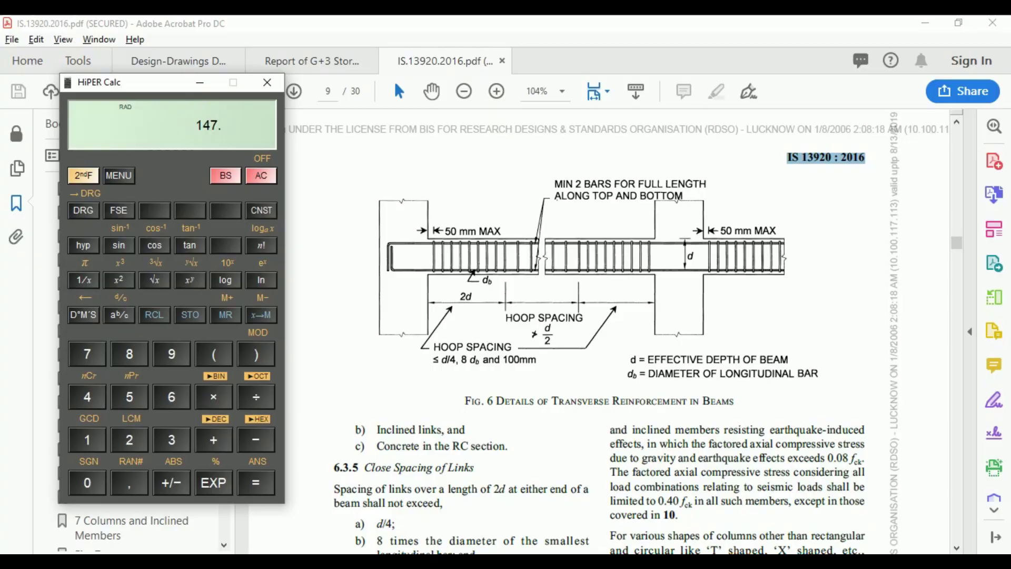
click(578, 561)
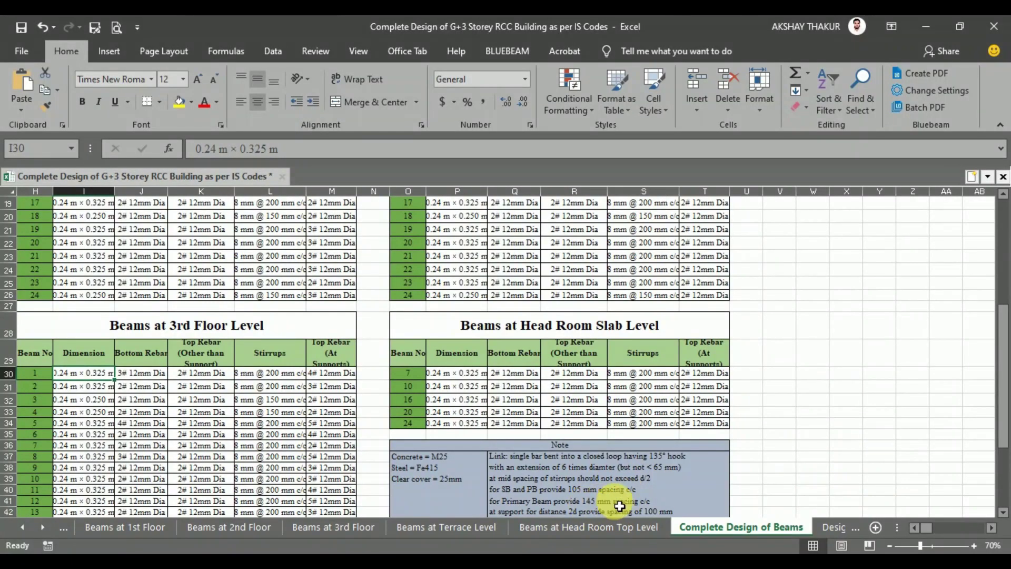
click(620, 503)
click(508, 503)
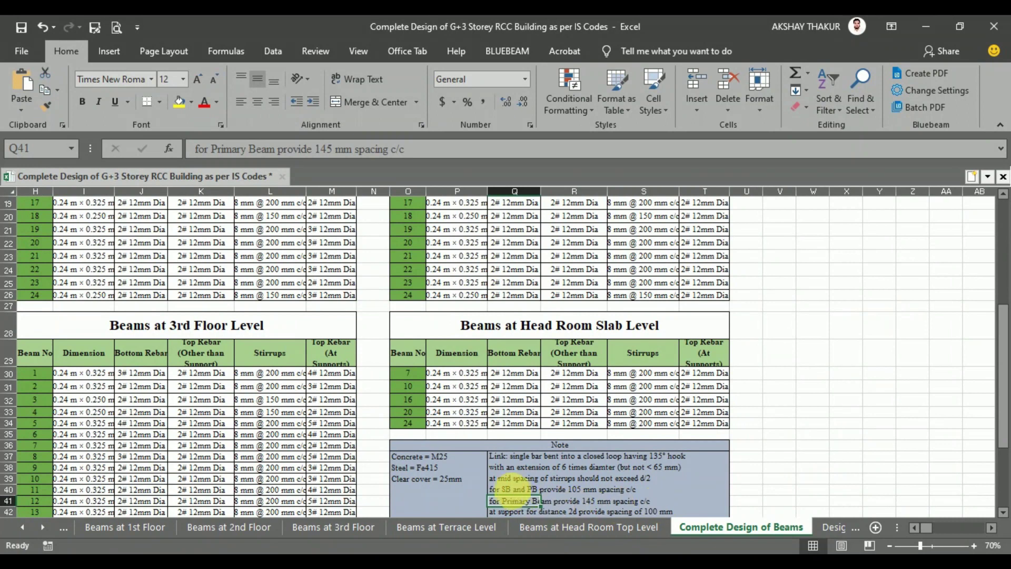
click(516, 491)
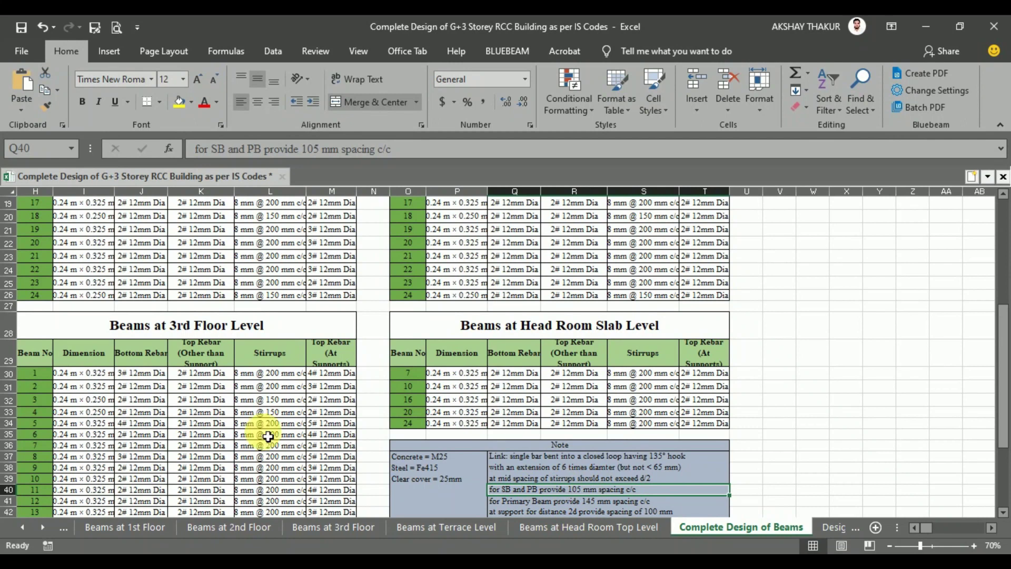
click(29, 400)
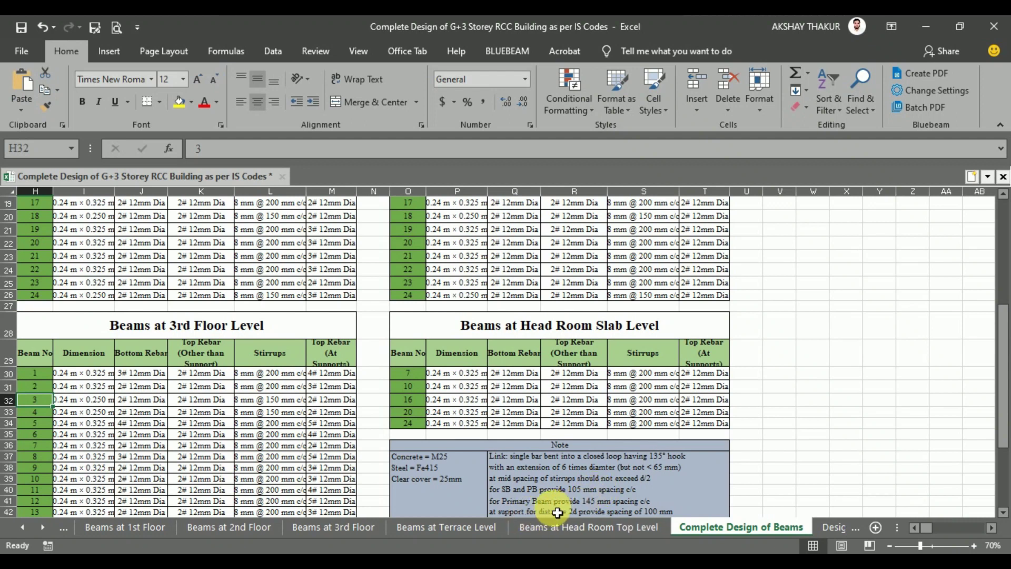
click(504, 513)
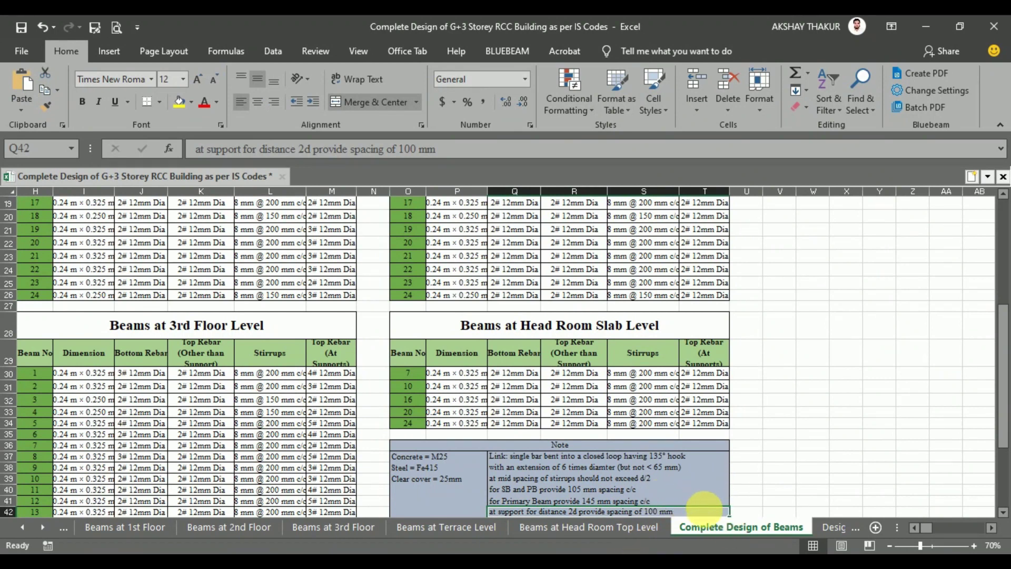
click(576, 553)
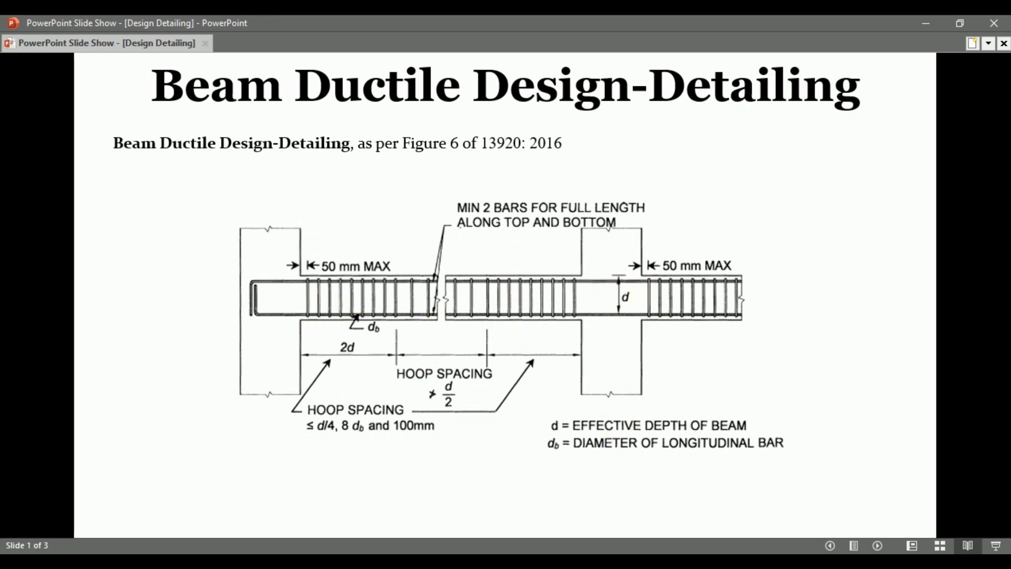
key(alt+Tab)
drag(265, 363, 271, 490)
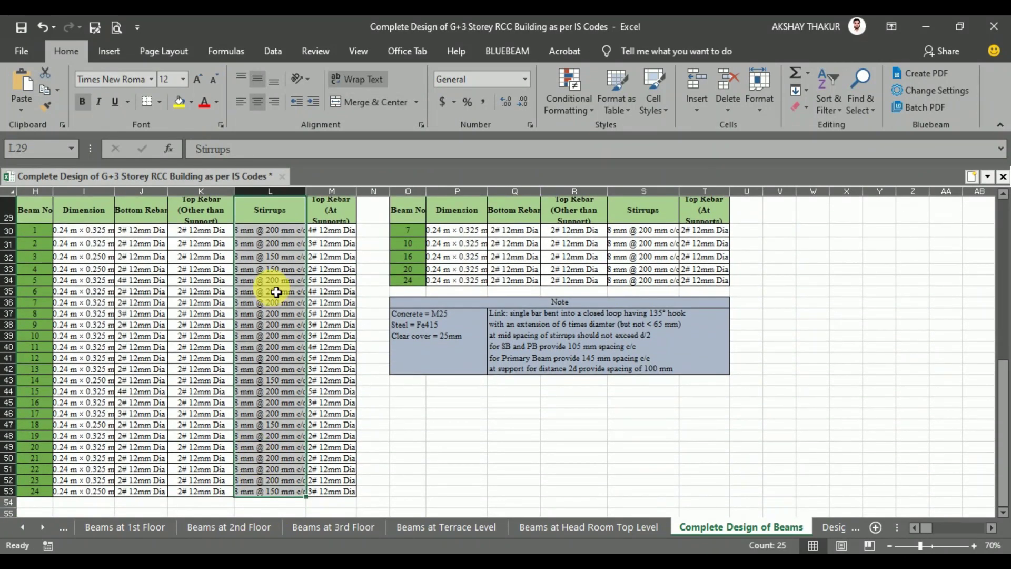
- Review the 105/145/100 mm spacing note against beam 1's 8 mm @ 200 mm stirrups, then preview open PDFs
drag(579, 319, 599, 357)
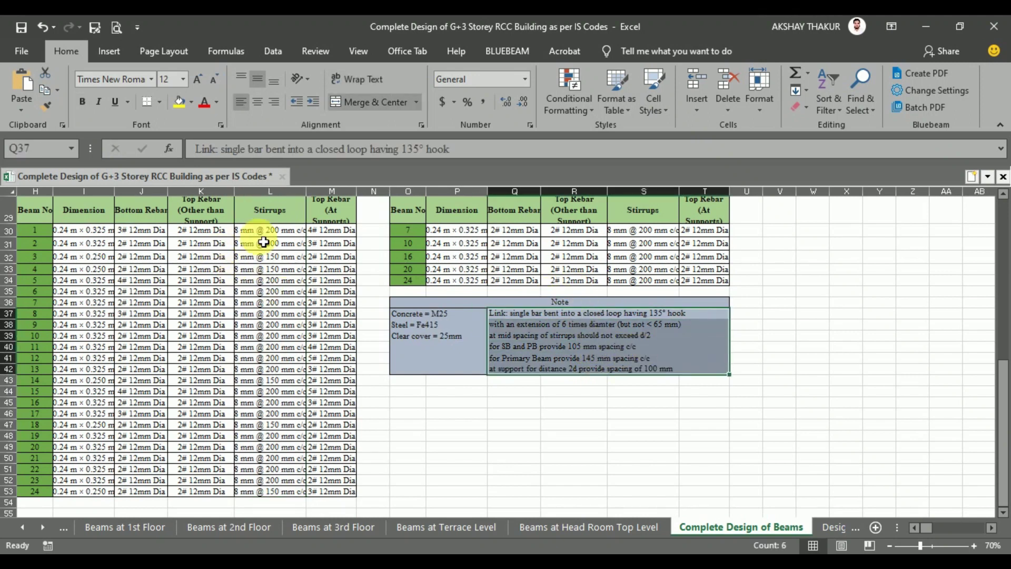
click(285, 231)
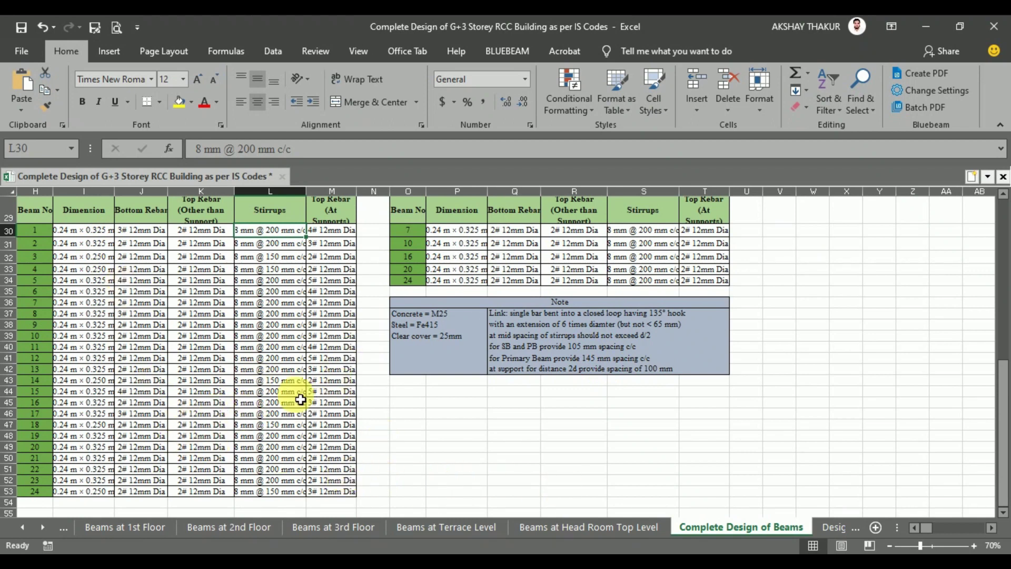
click(686, 564)
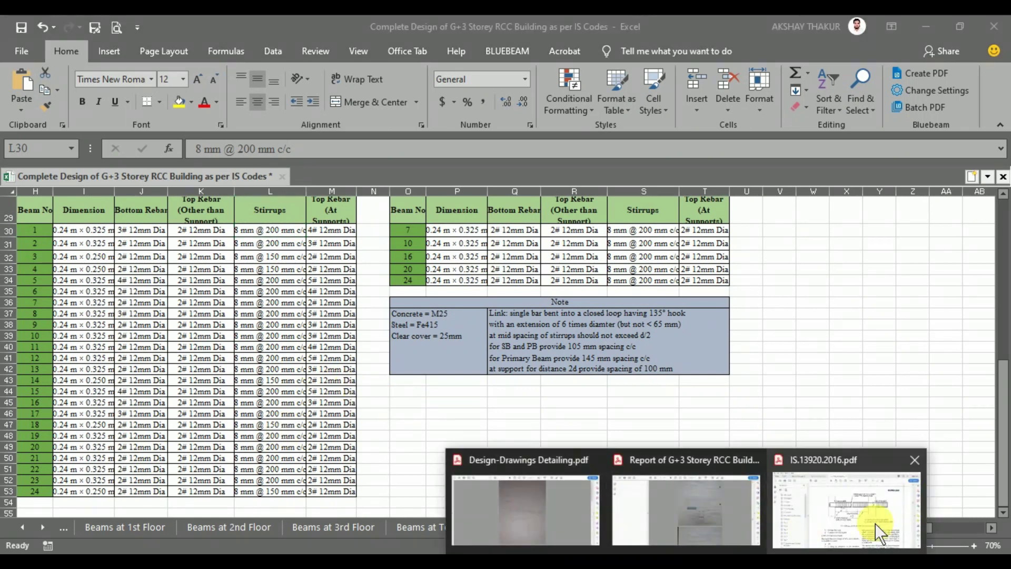
- Go from the IS 13920 PDF to page 3 Beam Detailing in the Design-Drawings PDF
click(846, 507)
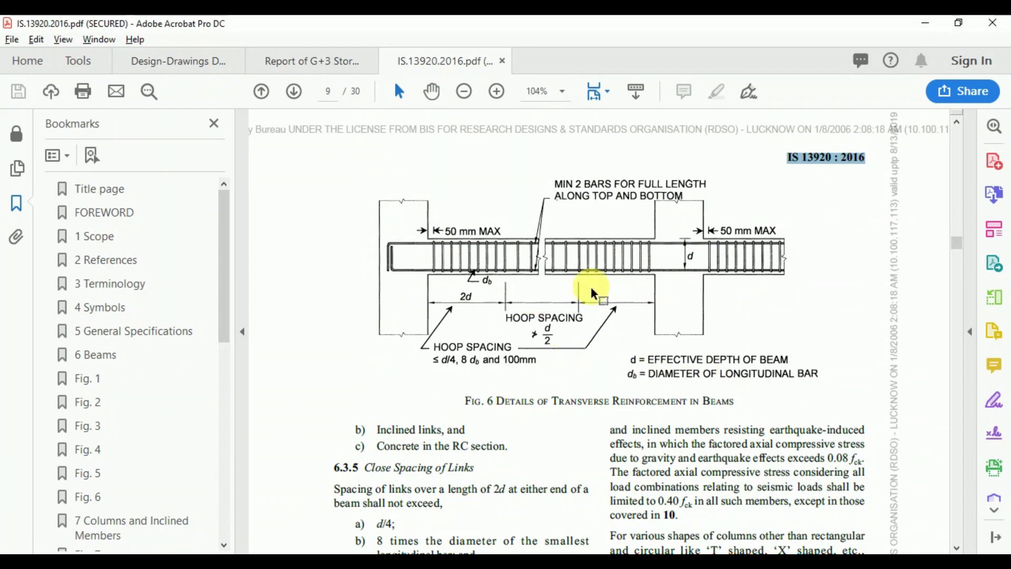
click(181, 66)
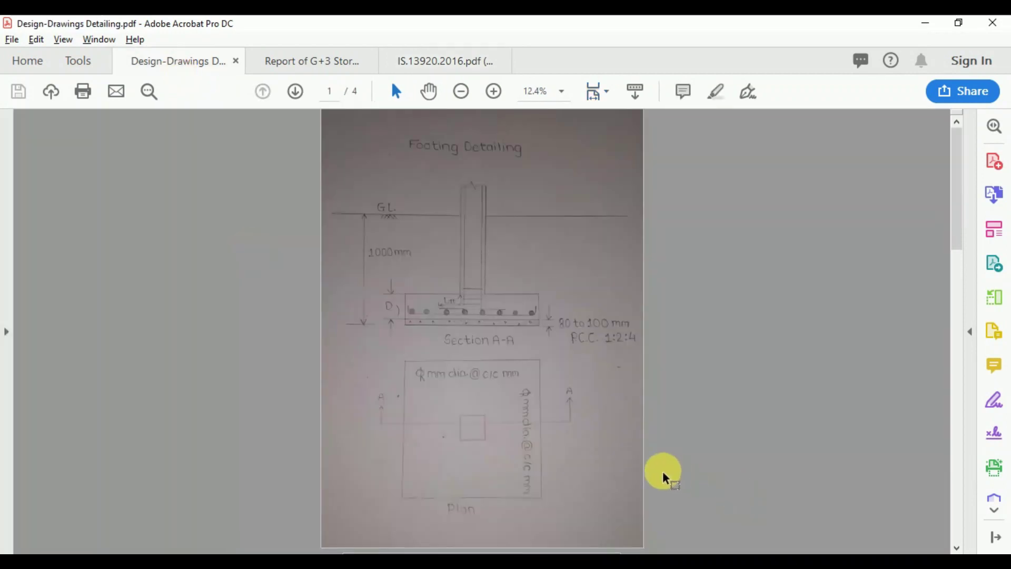
scroll(589, 442, down, 2)
scroll(490, 332, down, 1)
ctrl+scroll(489, 332, up, 3)
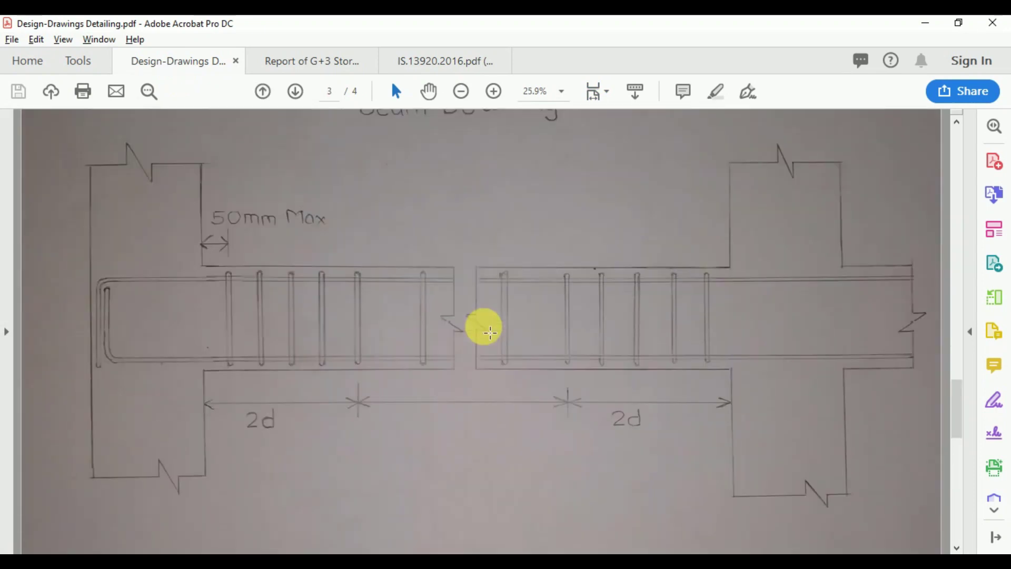
scroll(489, 331, up, 1)
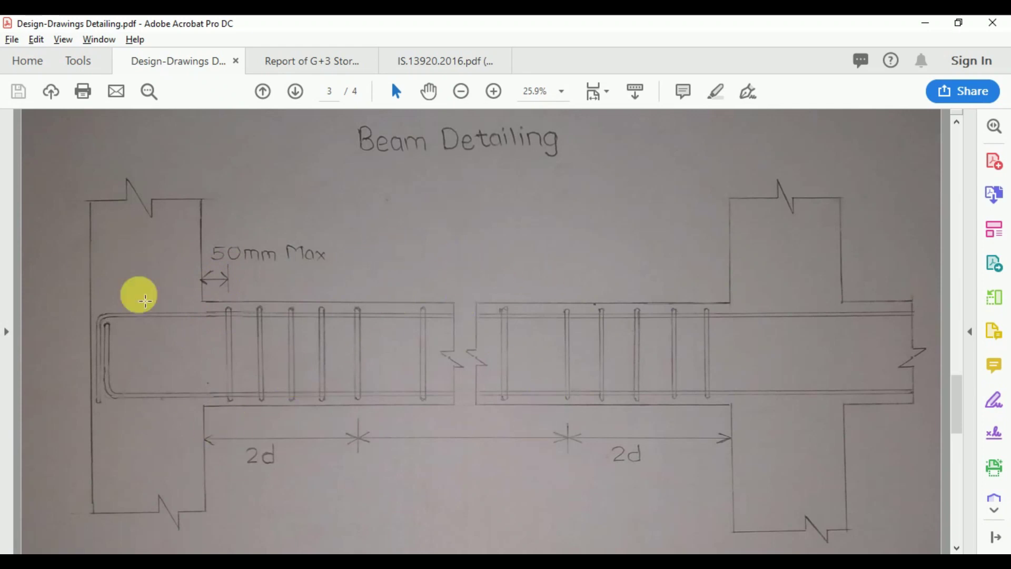
- Advance to the Column Ductile Design-Detailing slide, then scroll IS 13920 to Fig. 12 on page 14
click(584, 553)
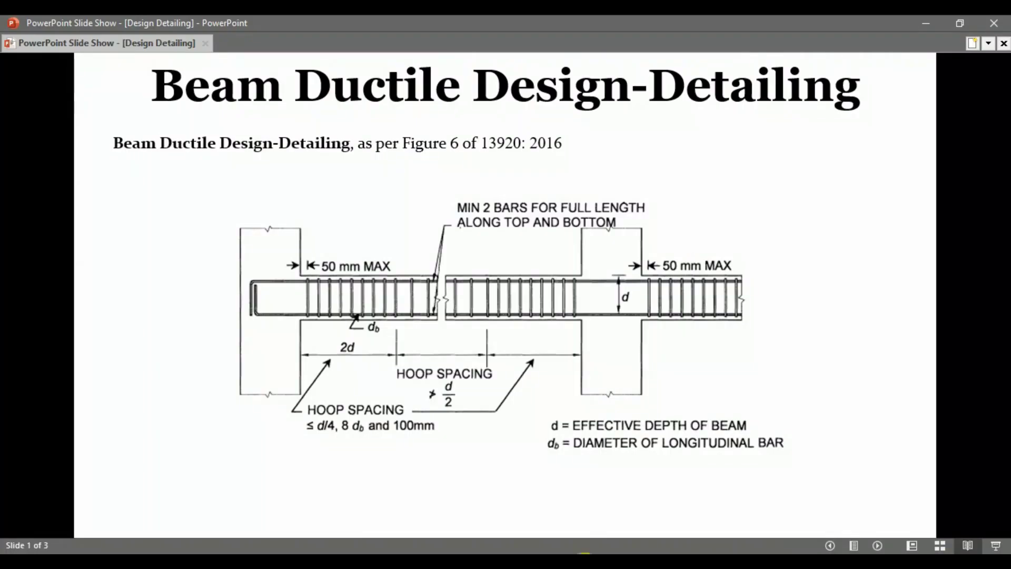
click(410, 410)
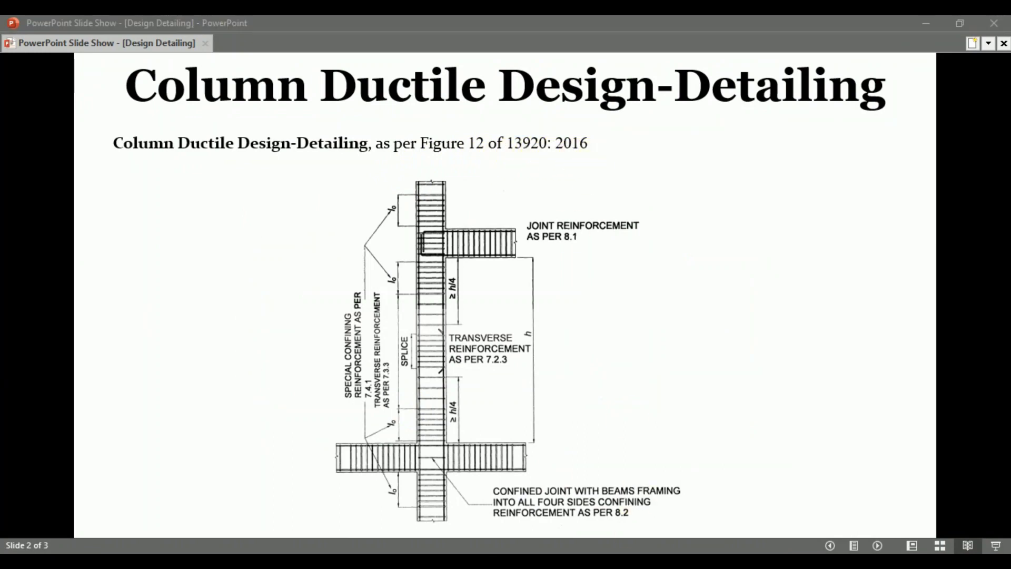
click(845, 521)
scroll(428, 384, down, 20)
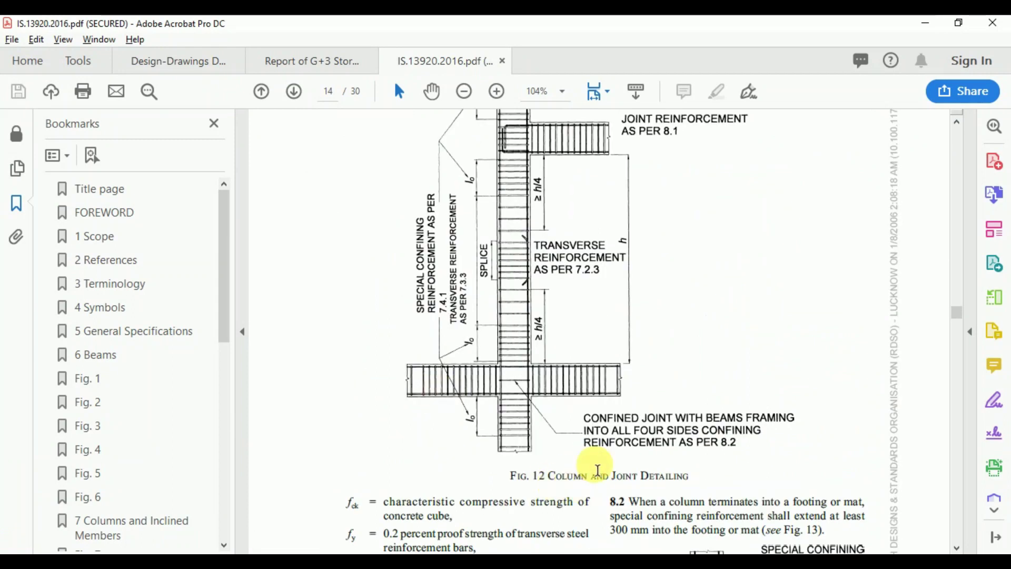
- View all of Fig. 12 column and joint detailing, then switch back to Excel
scroll(568, 406, up, 3)
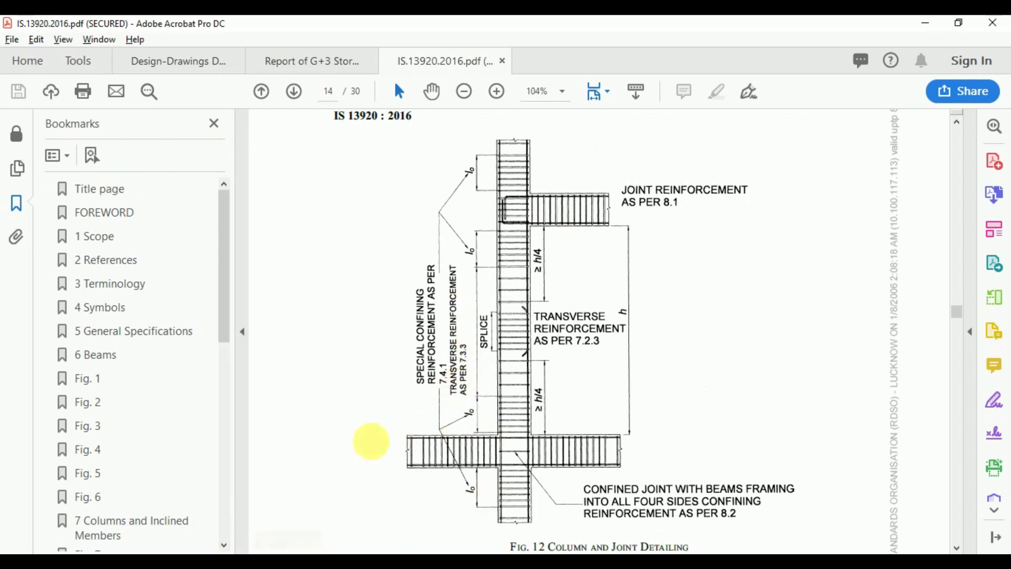
key(alt+Tab)
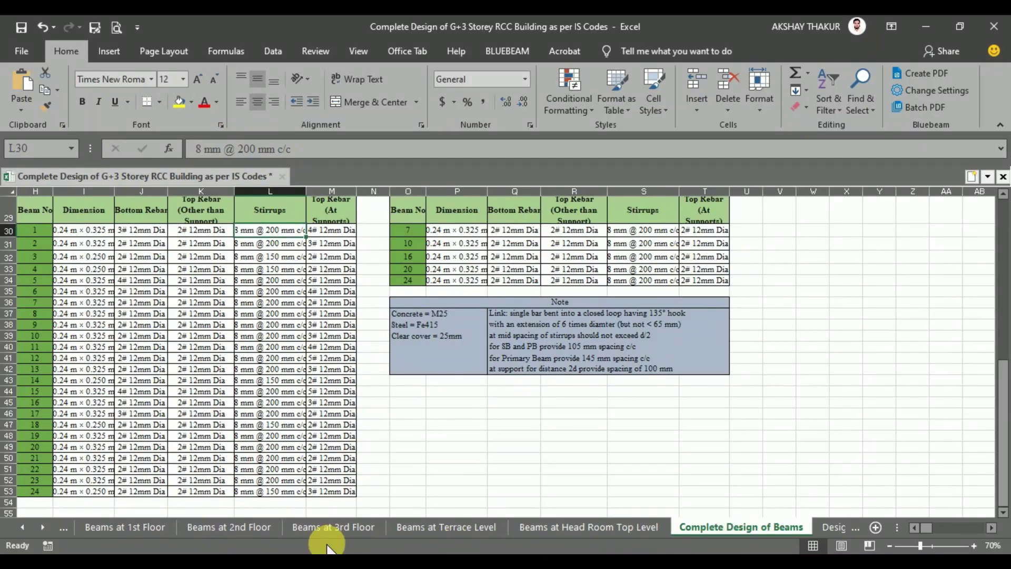
- Open the Complete Design of Columns sheet and bring its Structural Note into view
double_click(22, 527)
click(22, 527)
click(22, 527)
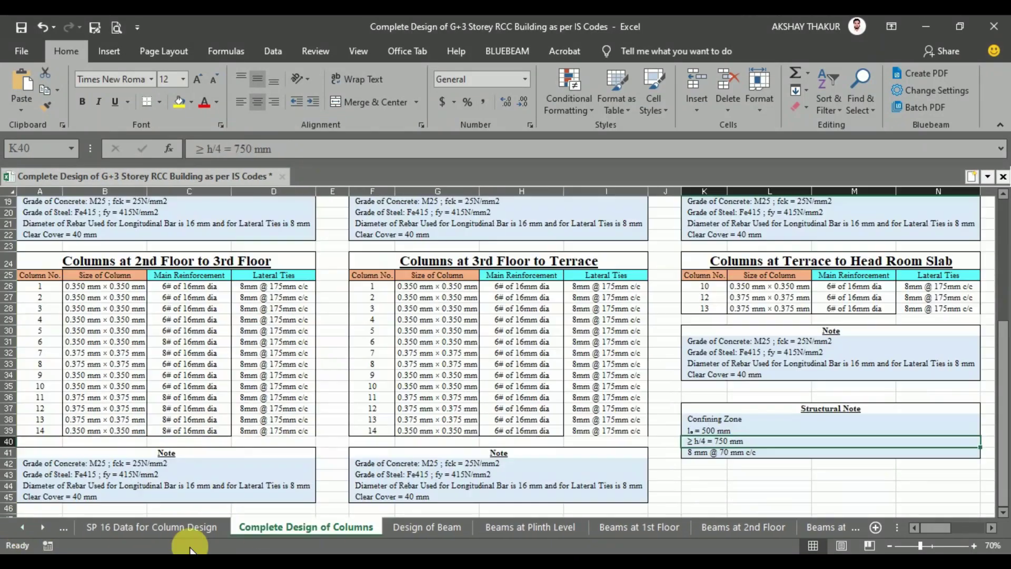
ctrl+scroll(205, 425, down, 2)
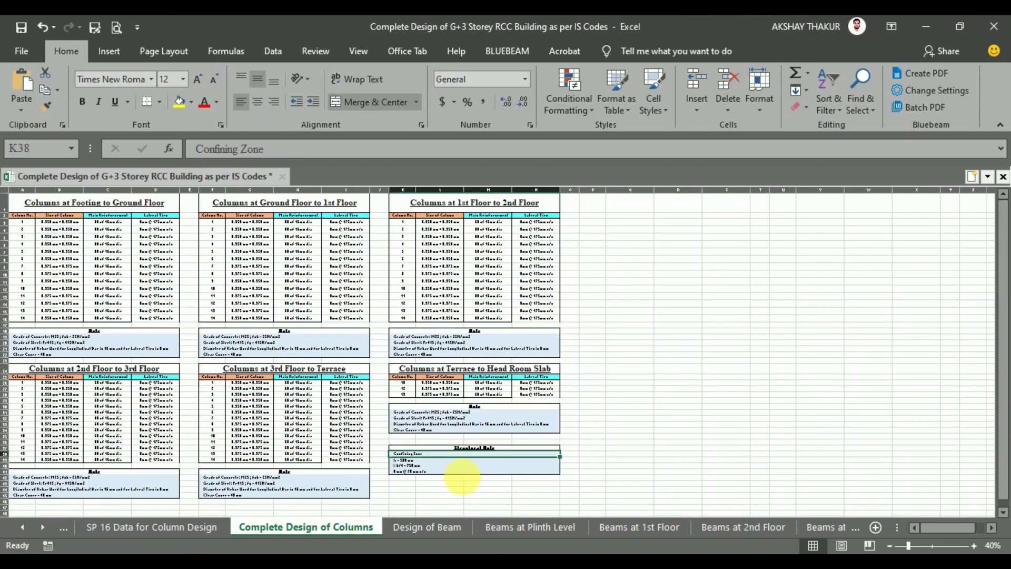
ctrl+scroll(465, 485, up, 3)
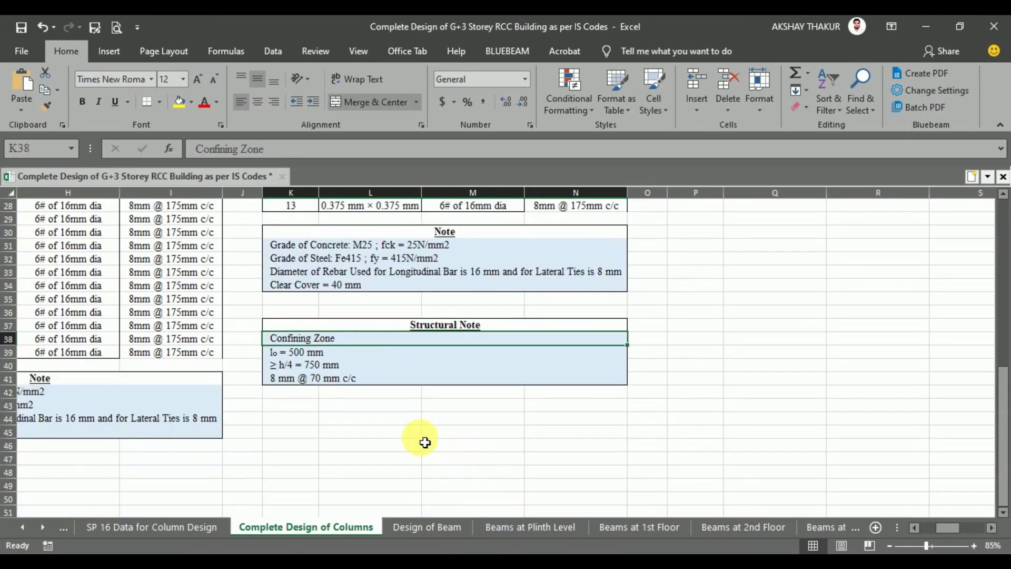
ctrl+scroll(425, 442, up, 1)
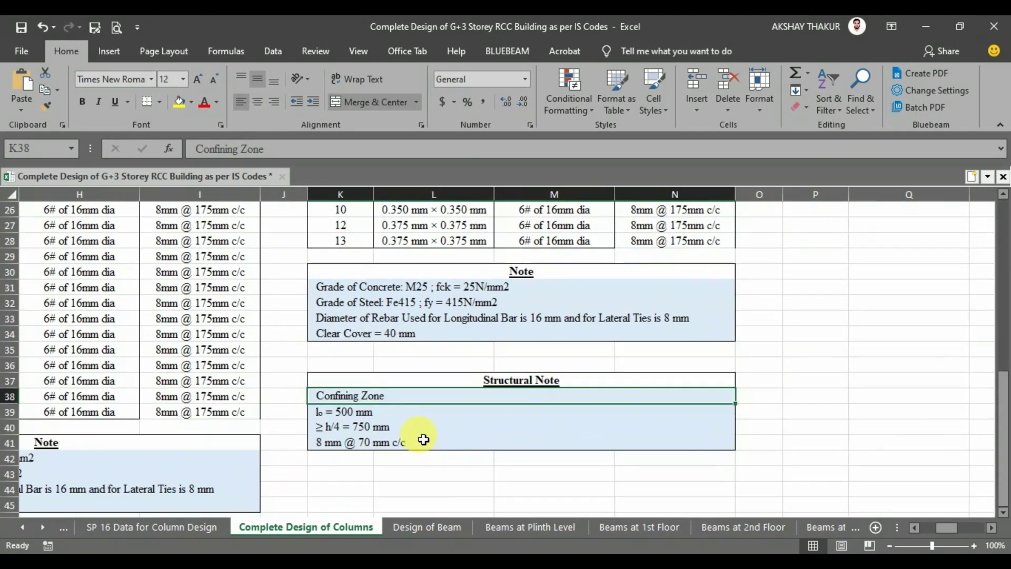
- Check the note's lo = 500 mm, ≥ h/4 = 750 mm and 8 mm @ 70 mm c/c values
click(327, 415)
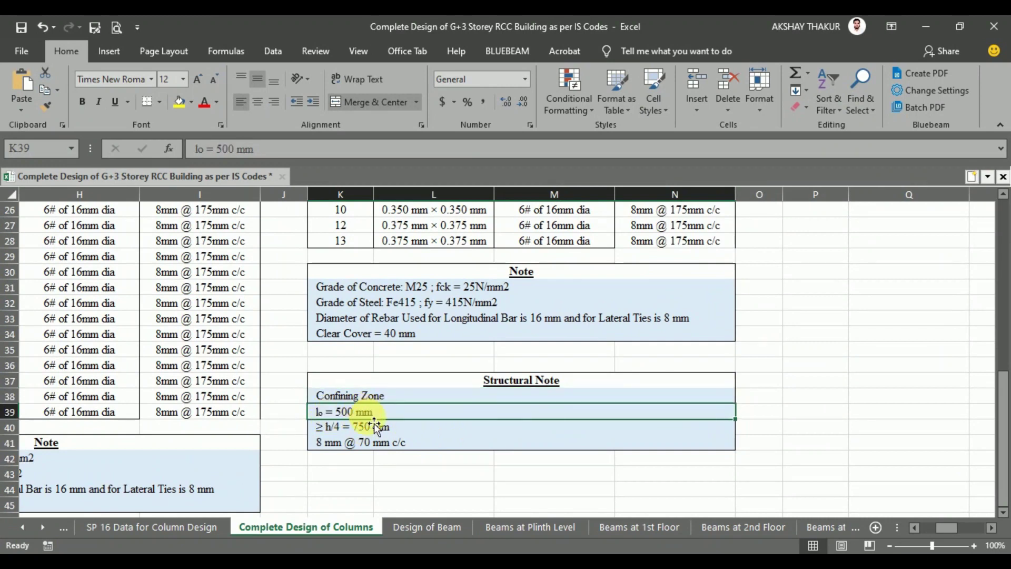
click(395, 434)
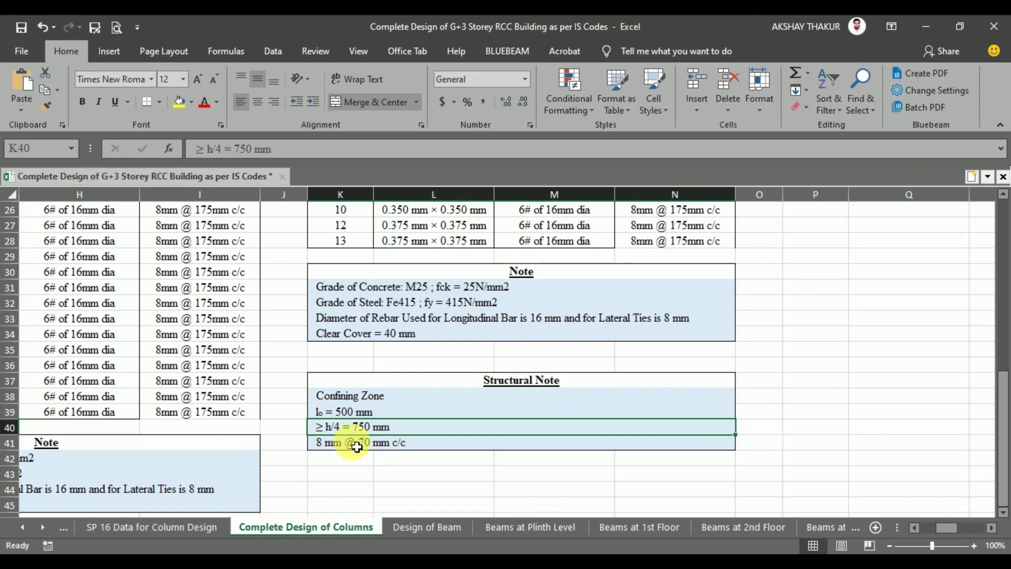
click(392, 447)
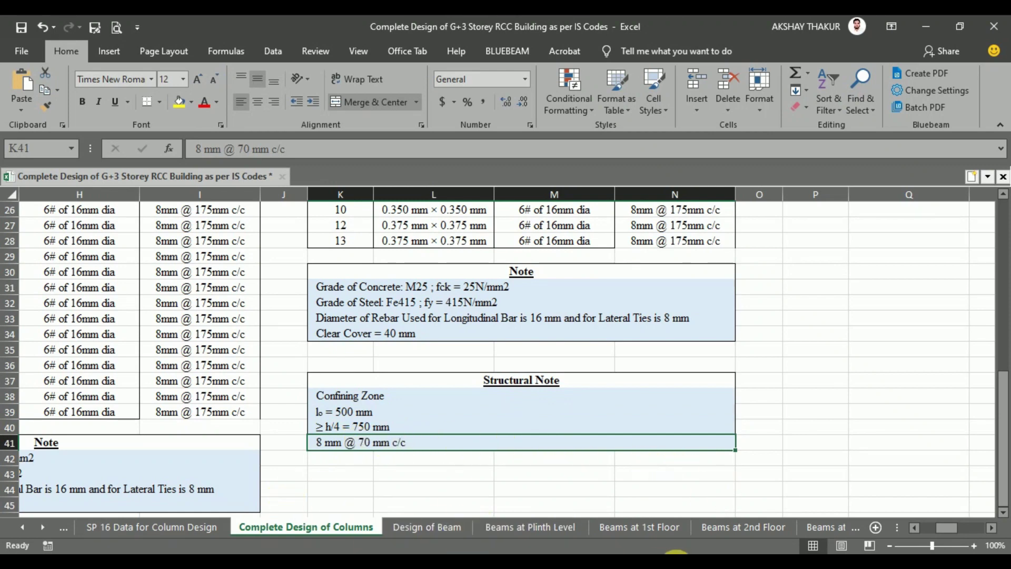
- Bring up IS 13920 page 13, Section 8 Special Confining Reinforcement, clause 8.1
mouse_move(679, 552)
click(842, 505)
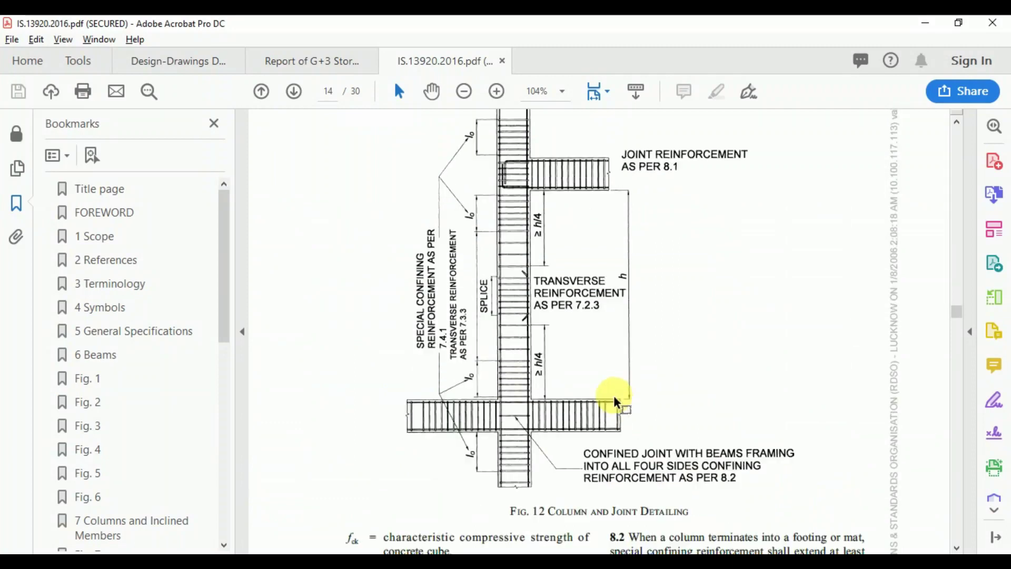
scroll(826, 417, down, 3)
scroll(813, 413, up, 15)
scroll(815, 414, up, 3)
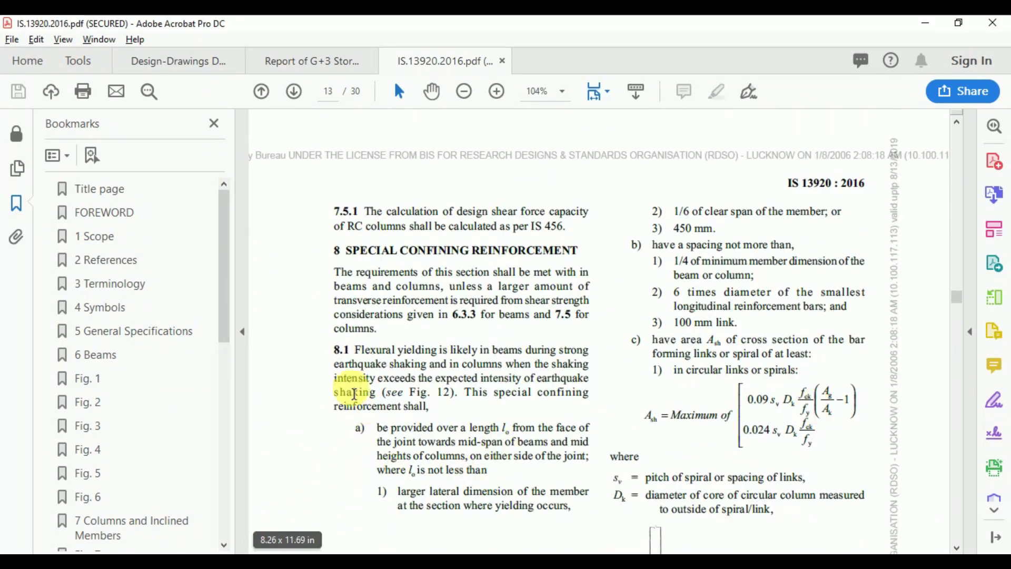